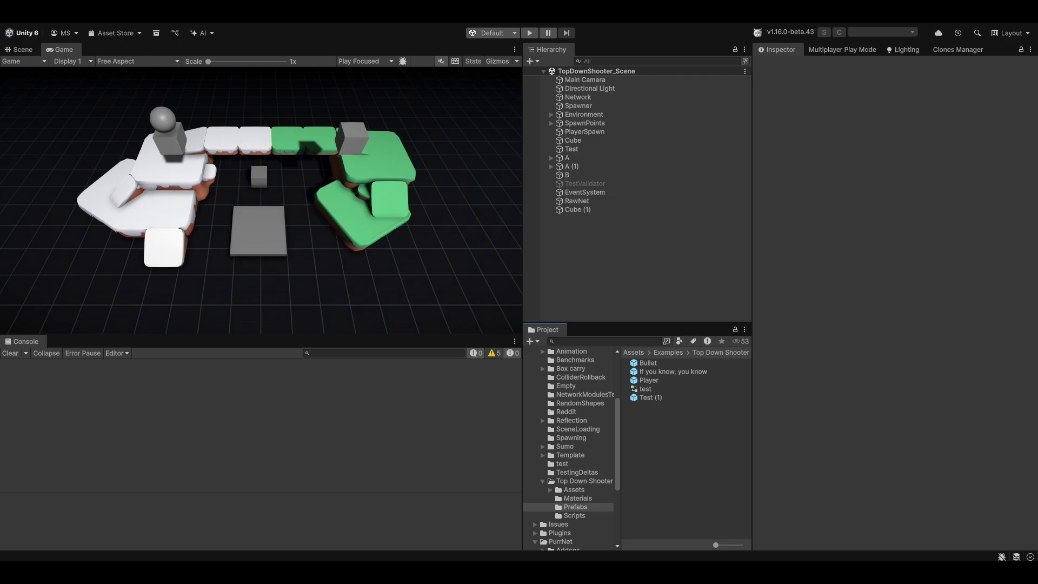
# - Switch to the PurrChat web page and ask "How do i work with RPC's in PurrNet?"
pyautogui.click(190, 12)
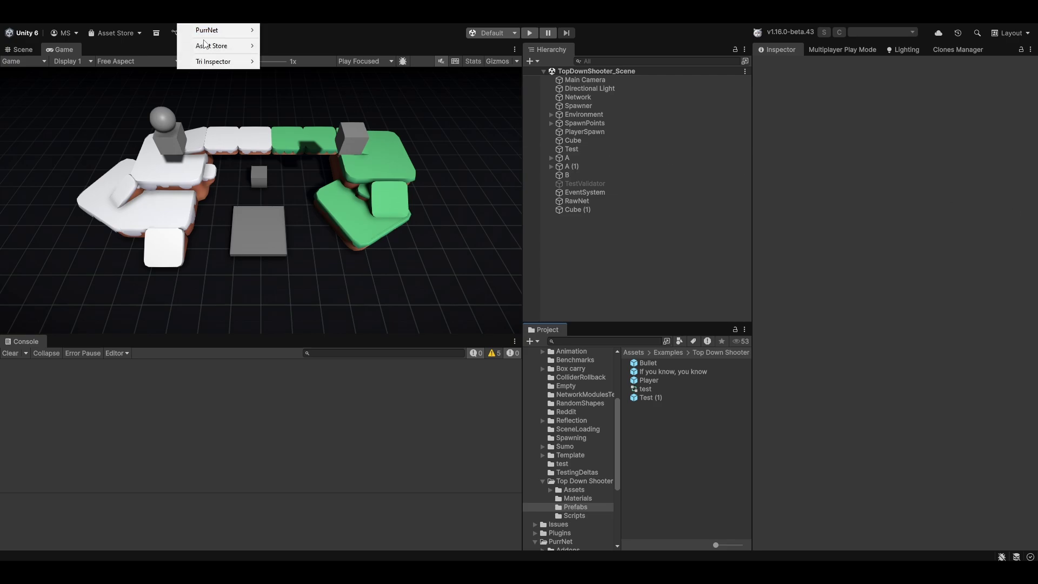
pyautogui.moveTo(216, 30)
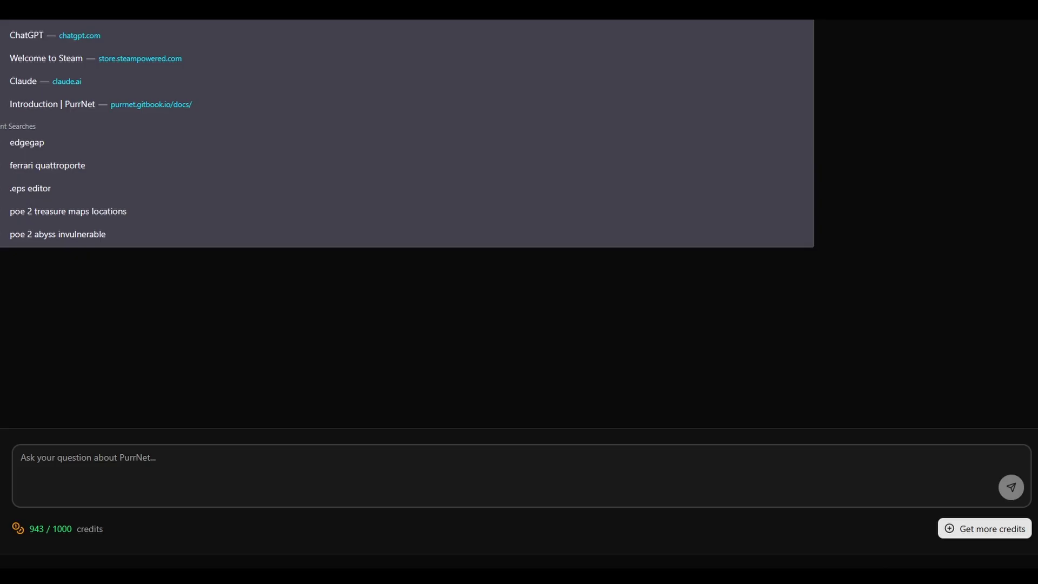
pyautogui.click(201, 295)
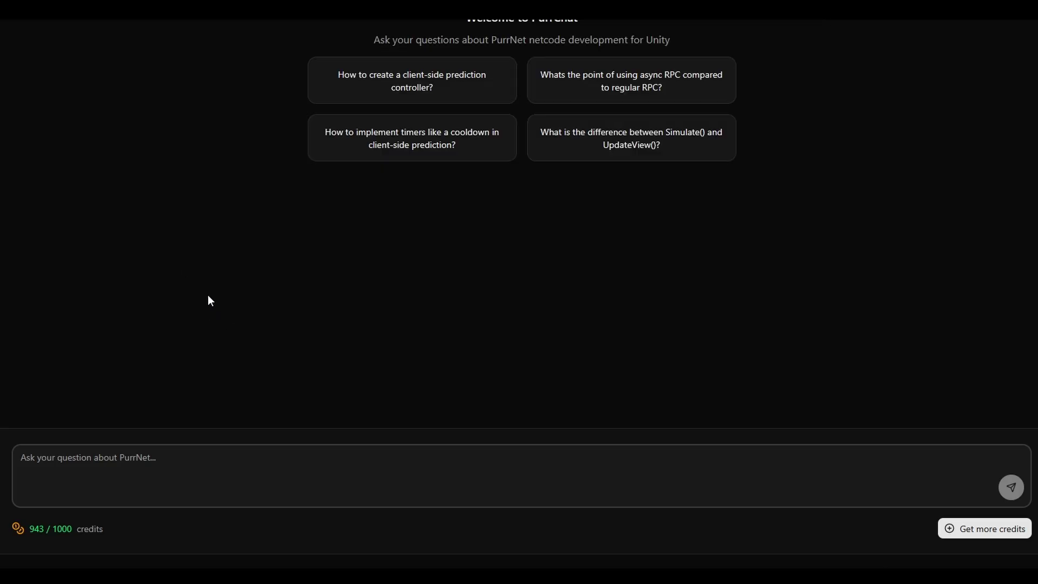
pyautogui.click(66, 473)
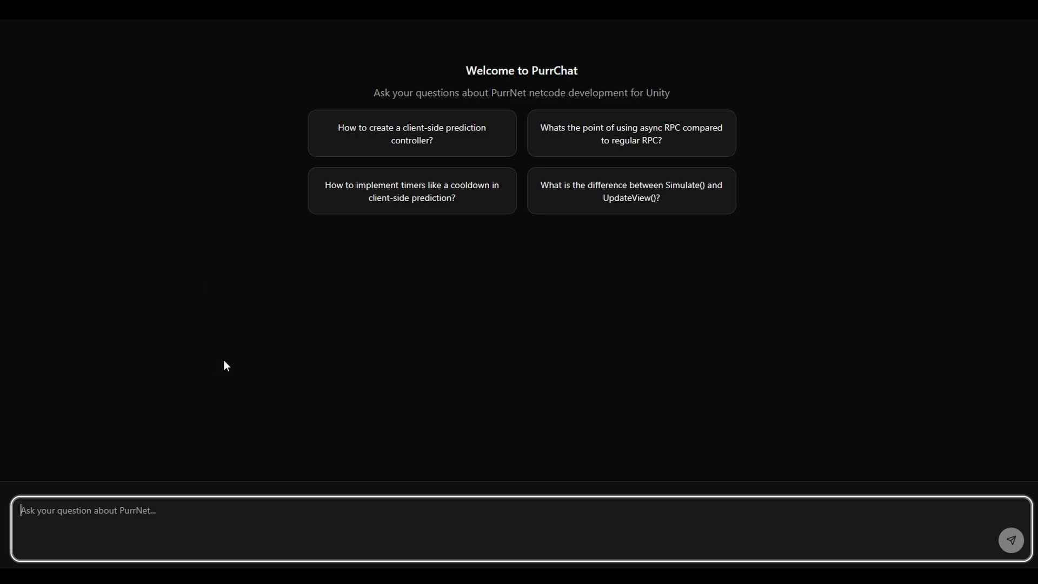
pyautogui.click(256, 405)
pyautogui.click(306, 532)
pyautogui.write('How do')
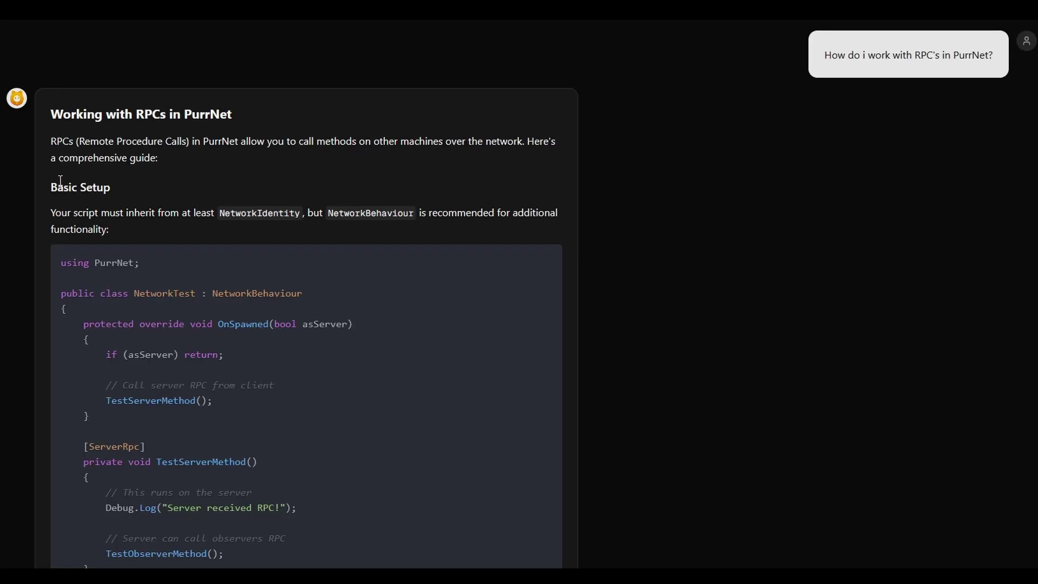
# - Examine the Basic Setup code in the RPC answer, covering the OnSpawned, ServerRpc, ObserversRpc and TargetRpc methods
pyautogui.scroll(-2, 106, 160)
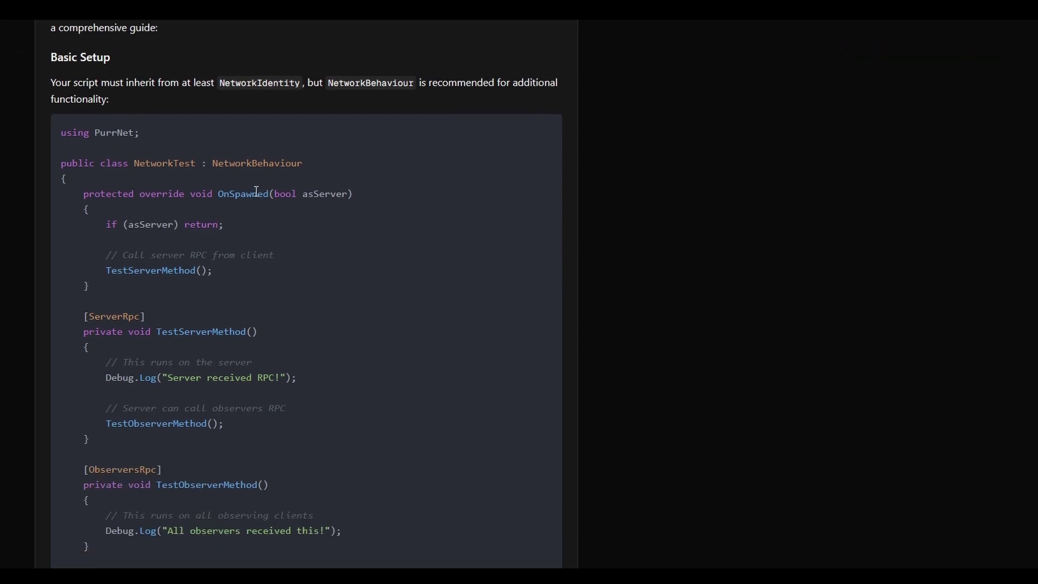
pyautogui.doubleClick(257, 193)
pyautogui.doubleClick(150, 224)
pyautogui.scroll(-2, 167, 162)
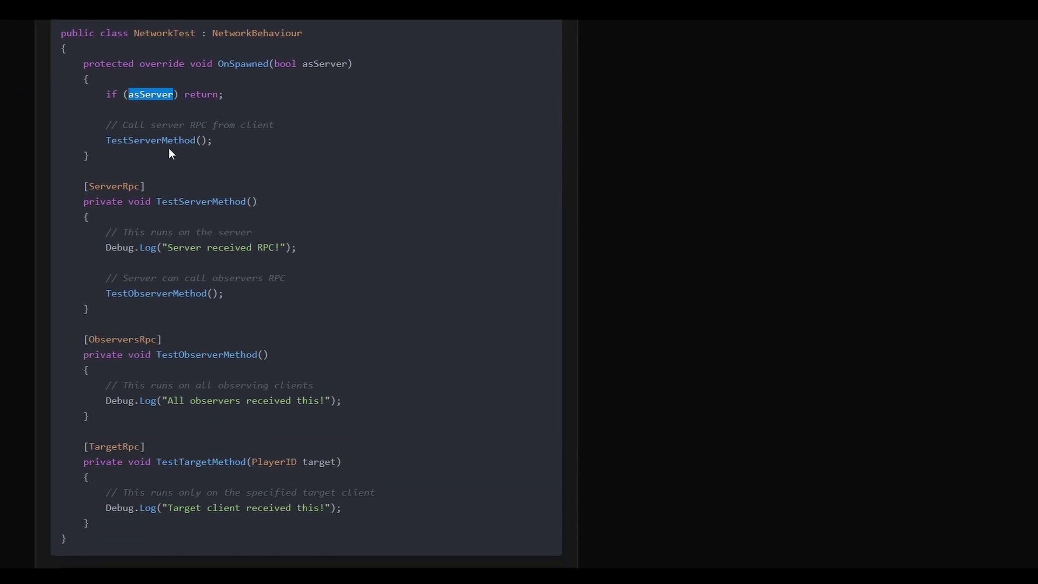
pyautogui.doubleClick(162, 141)
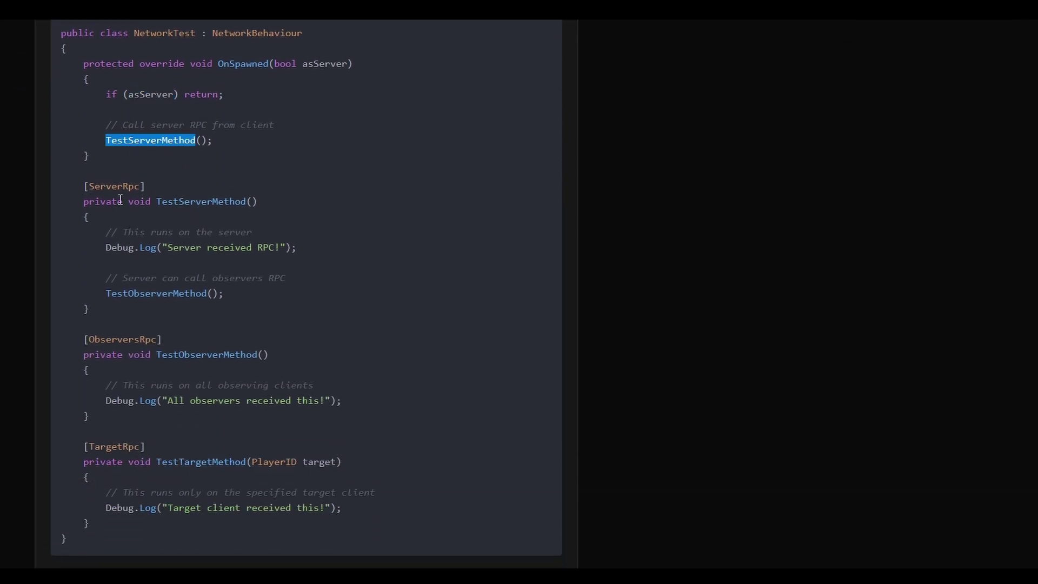
pyautogui.moveTo(83, 186); pyautogui.dragTo(145, 186)
pyautogui.click(193, 200)
pyautogui.moveTo(297, 247); pyautogui.dragTo(148, 245)
pyautogui.scroll(-1, 220, 273)
pyautogui.moveTo(224, 228); pyautogui.dragTo(202, 270)
pyautogui.scroll(-1, 204, 254)
pyautogui.click(233, 180)
pyautogui.click(286, 287)
pyautogui.moveTo(342, 271); pyautogui.dragTo(112, 265)
pyautogui.scroll(-1, 226, 250)
pyautogui.click(209, 195)
pyautogui.scroll(-1, 207, 197)
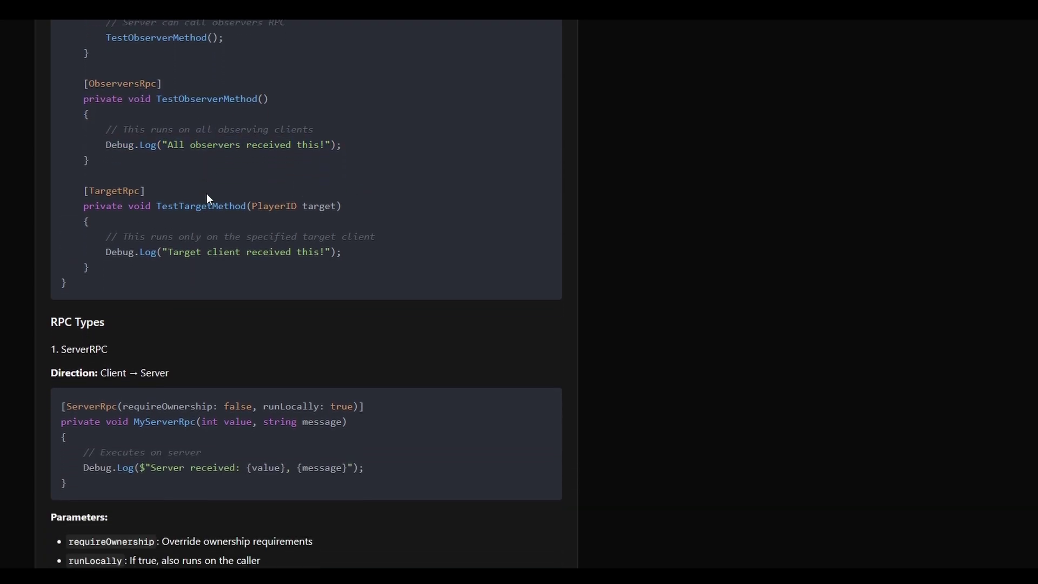
# - Read through the RPC types, advanced RPC features, ownership considerations and network rules sections of the answer
pyautogui.scroll(-6, 206, 193)
pyautogui.scroll(3, 141, 189)
pyautogui.doubleClick(92, 206)
pyautogui.click(104, 178)
pyautogui.scroll(-4, 118, 216)
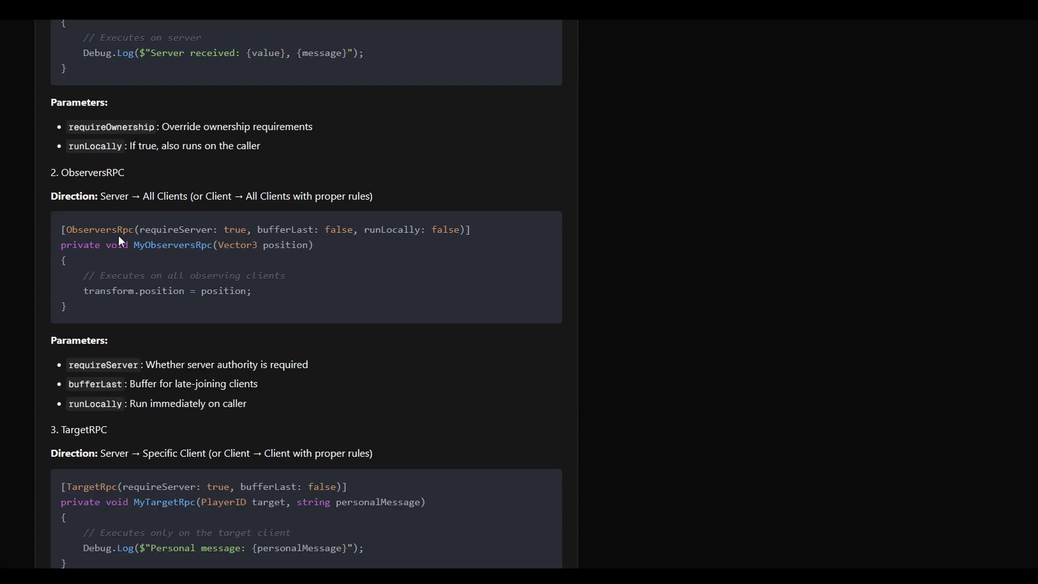
pyautogui.scroll(-4, 119, 233)
pyautogui.scroll(-5, 86, 253)
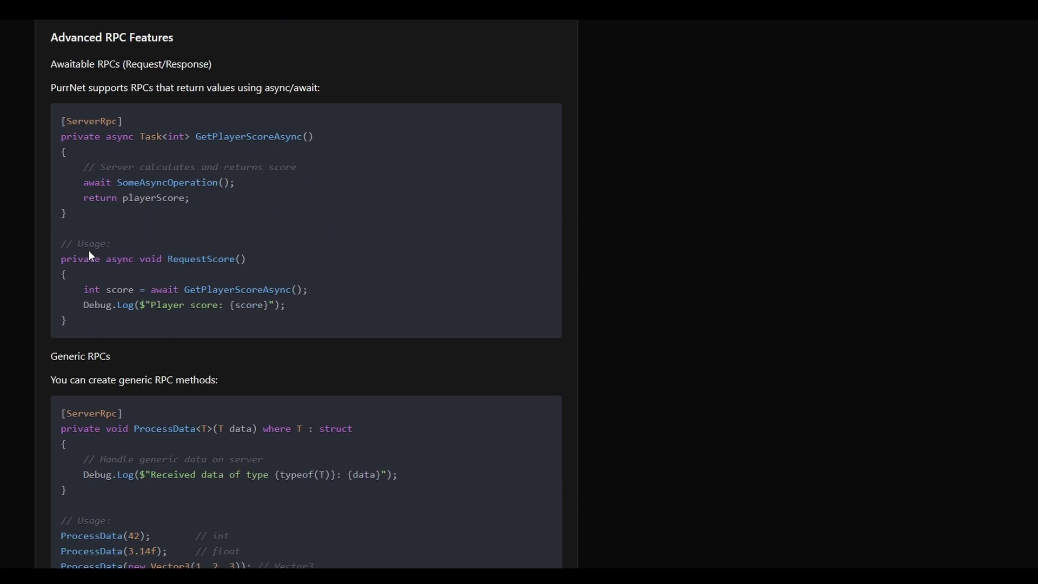
pyautogui.scroll(-8, 90, 249)
pyautogui.scroll(-15, 135, 212)
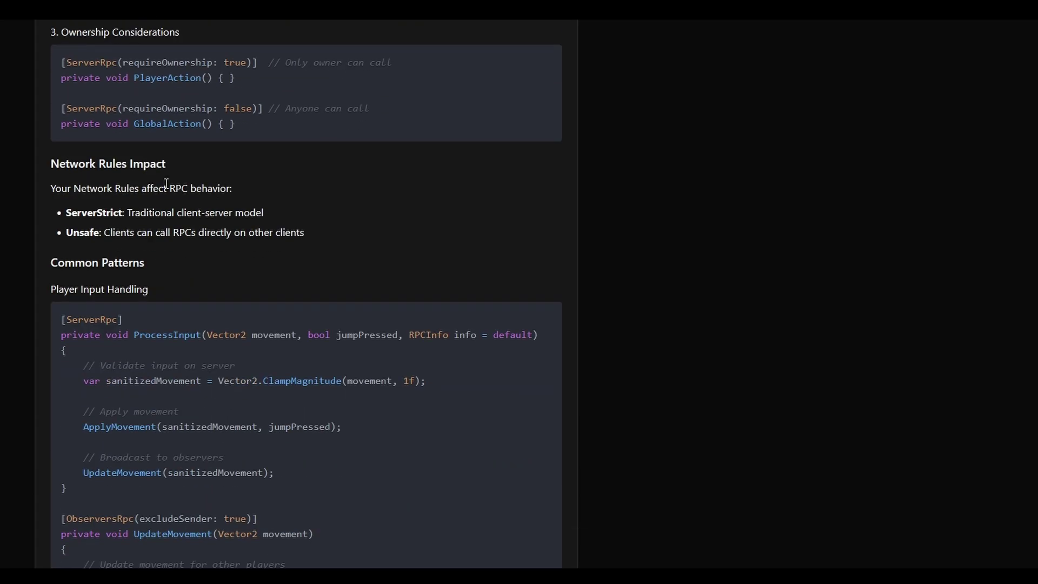
pyautogui.scroll(20, 172, 201)
pyautogui.scroll(20, 173, 199)
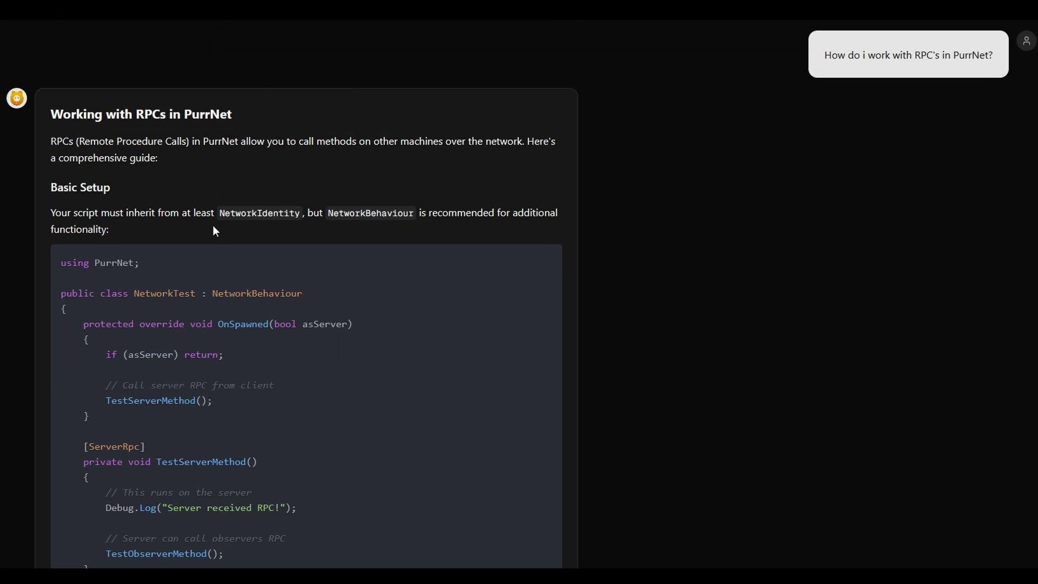
# - Ask PurrChat: "if (asServer) return; why do we do this? Won't this stop the host (server + client) from running the logic"
pyautogui.moveTo(225, 359); pyautogui.dragTo(106, 356)
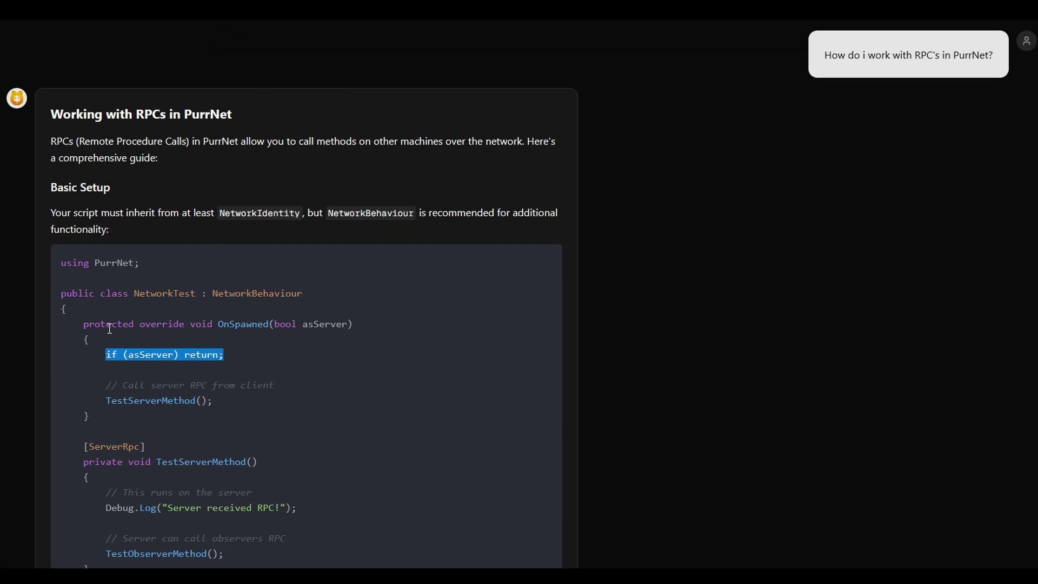
pyautogui.click(251, 326)
pyautogui.doubleClick(250, 326)
pyautogui.moveTo(224, 357); pyautogui.dragTo(102, 356)
pyautogui.middleClick(631, 315)
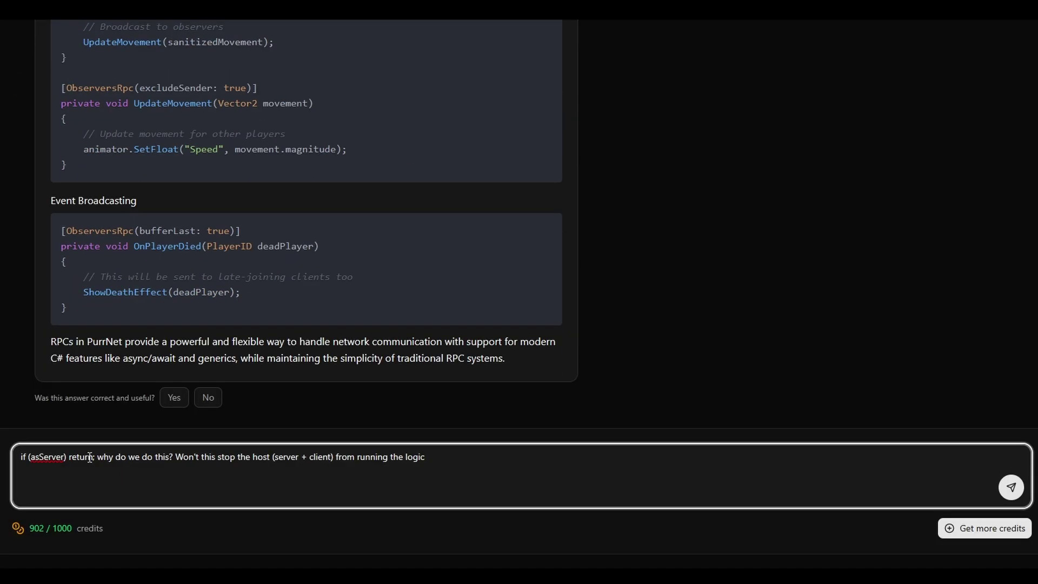
pyautogui.moveTo(97, 457); pyautogui.dragTo(156, 457)
pyautogui.click(173, 457)
pyautogui.moveTo(272, 457); pyautogui.dragTo(334, 457)
pyautogui.click(405, 454)
pyautogui.press('Return')
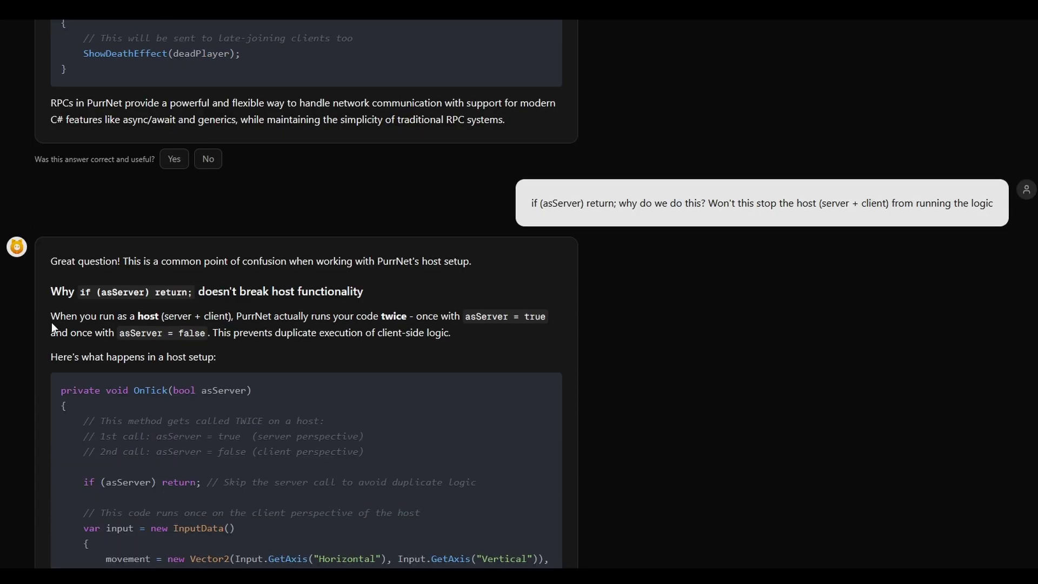
# - Ask PurrChat: "I'm trying to build on Steam, and I want a dedicated server that is constantly online. What transport should i be using?"
pyautogui.moveTo(51, 318); pyautogui.dragTo(411, 320)
pyautogui.scroll(-10, 421, 318)
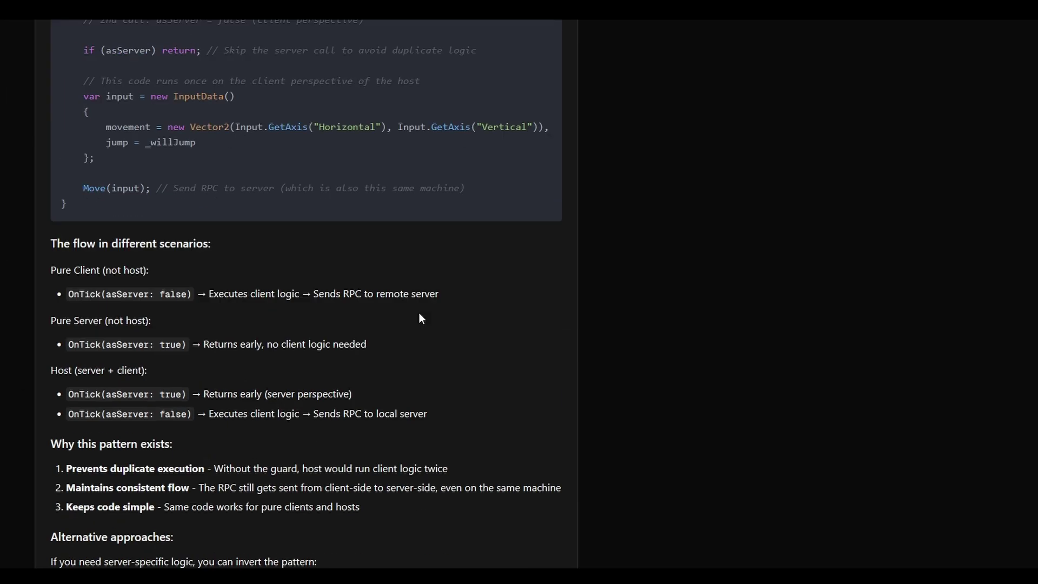
pyautogui.scroll(10, 421, 318)
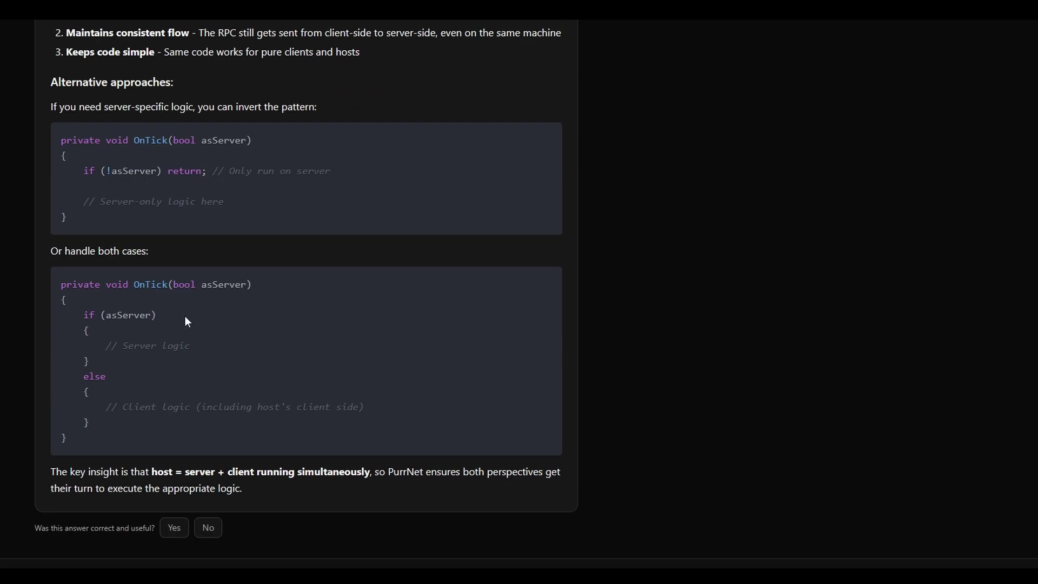
pyautogui.scroll(-3, 187, 323)
pyautogui.click(246, 467)
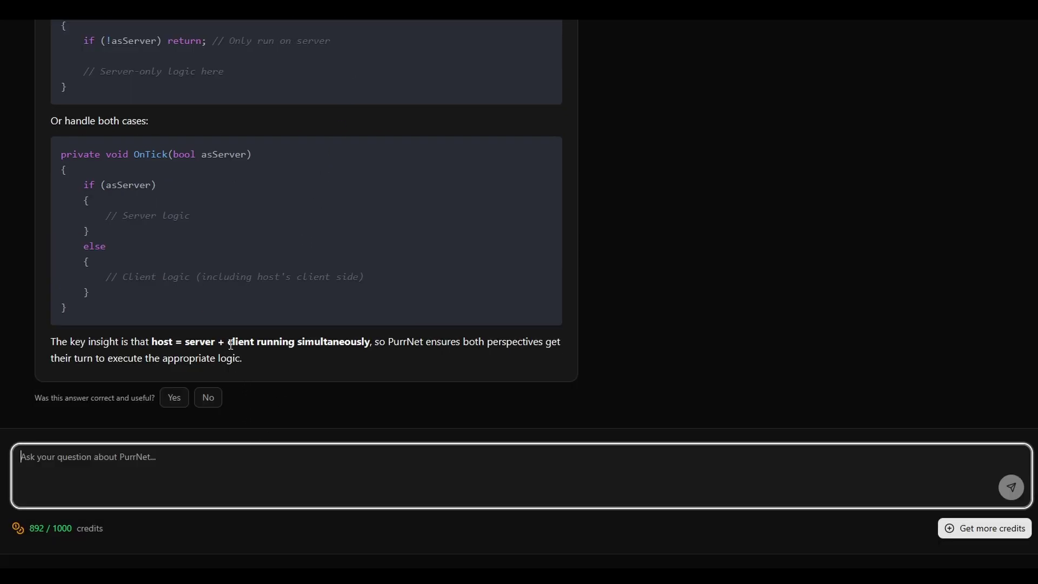
pyautogui.write("I'm t")
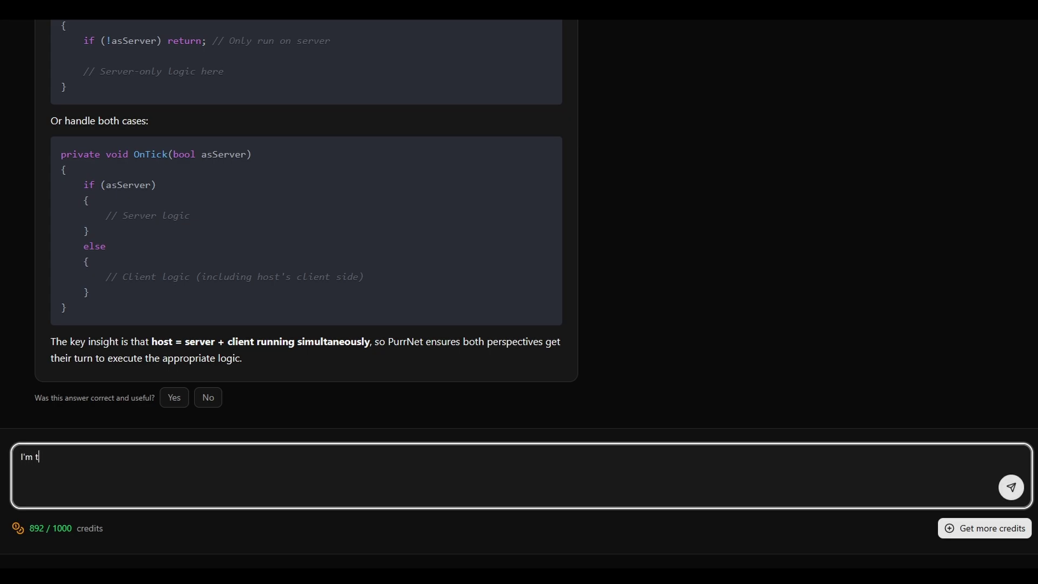
pyautogui.write('rying to build on Steam, and I want a dedicated server that is constantly online. What transport should i be using?')
pyautogui.press('Return')
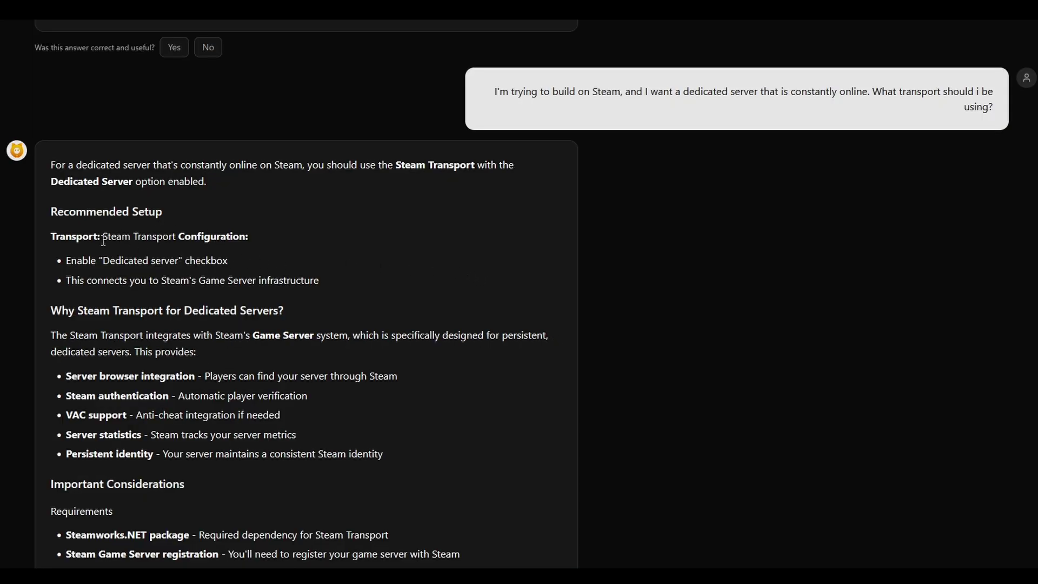
# - Review the transport answer's recommended configuration, Steam Transport benefits, requirements and setup steps
pyautogui.moveTo(104, 260); pyautogui.dragTo(183, 260)
pyautogui.click(316, 268)
pyautogui.scroll(-1, 298, 379)
pyautogui.scroll(-1, 301, 370)
pyautogui.moveTo(70, 240); pyautogui.dragTo(384, 324)
pyautogui.click(385, 365)
pyautogui.scroll(-2, 376, 372)
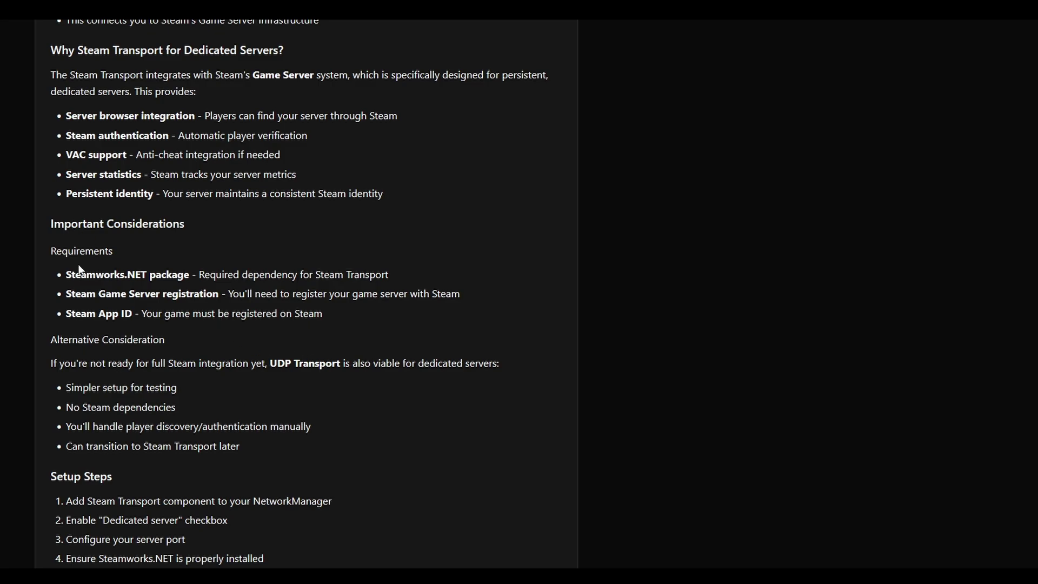
pyautogui.moveTo(66, 274); pyautogui.dragTo(327, 316)
pyautogui.scroll(-2, 319, 322)
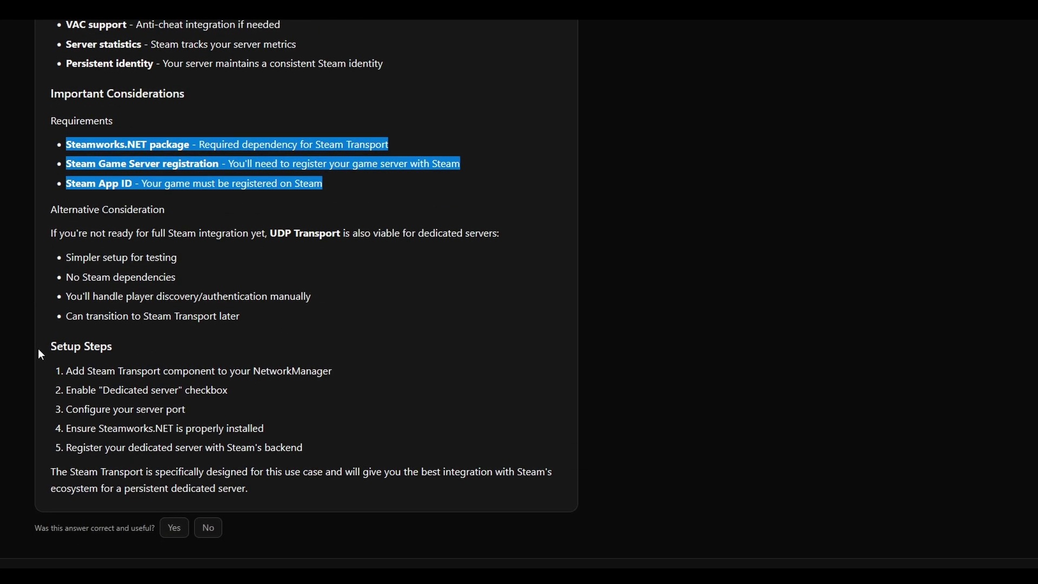
pyautogui.moveTo(50, 344); pyautogui.dragTo(338, 450)
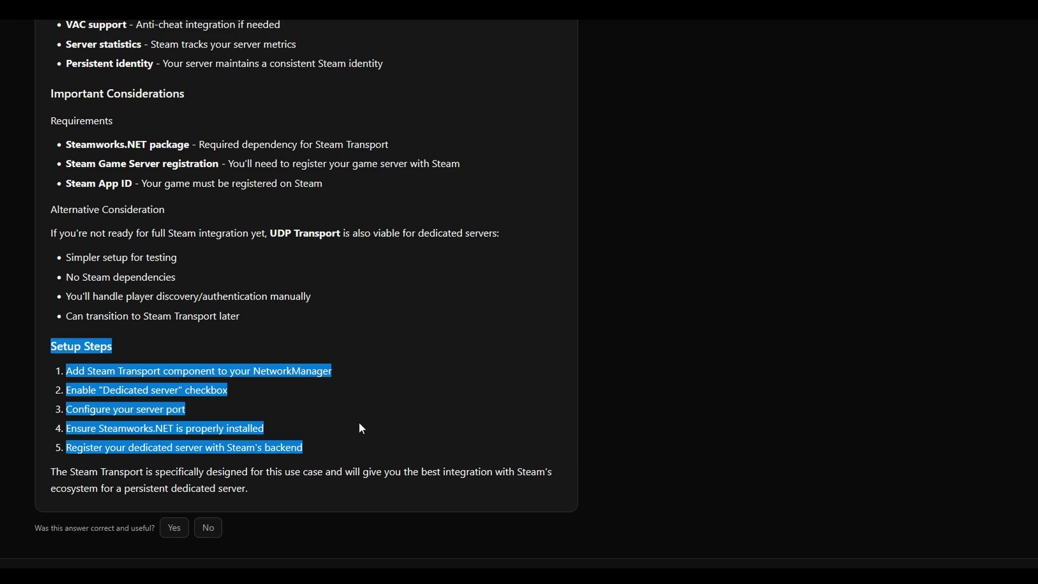
pyautogui.scroll(8, 361, 429)
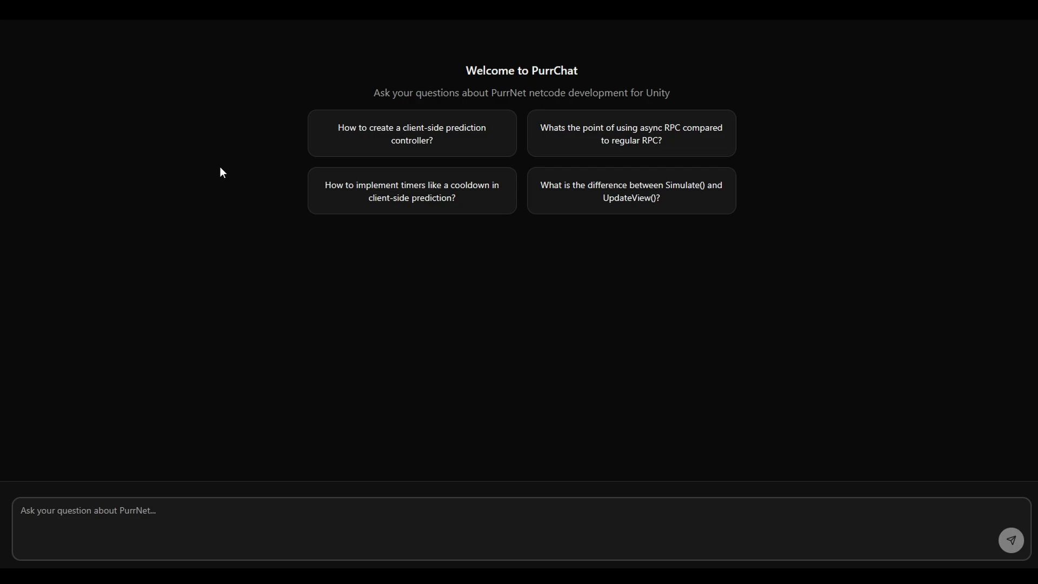
# - Switch to the PurrNet documentation's Introduction page and look through the list of documentation topics
pyautogui.rightClick(285, 93)
pyautogui.click(254, 81)
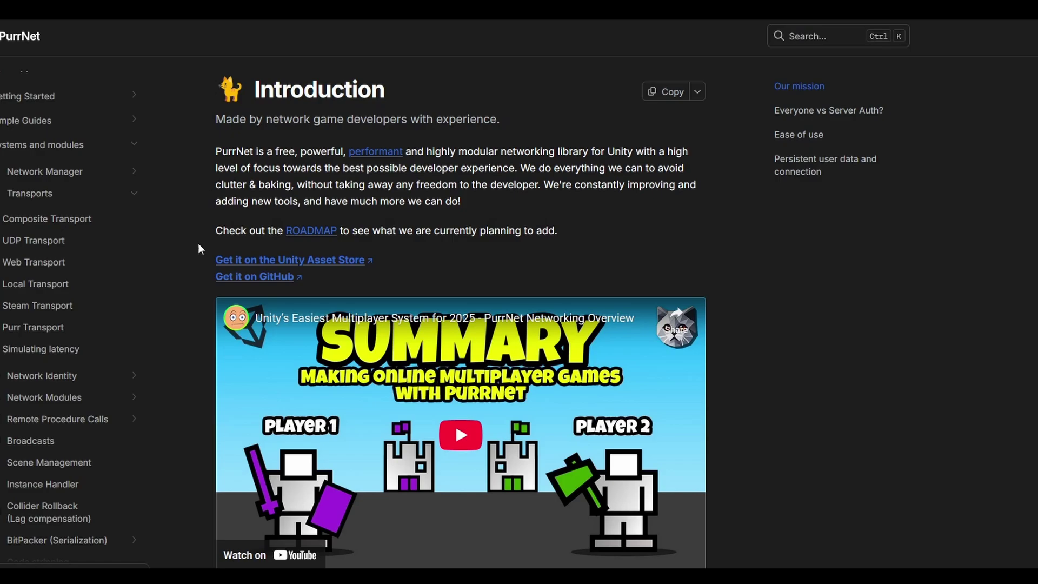
pyautogui.scroll(-6, 108, 325)
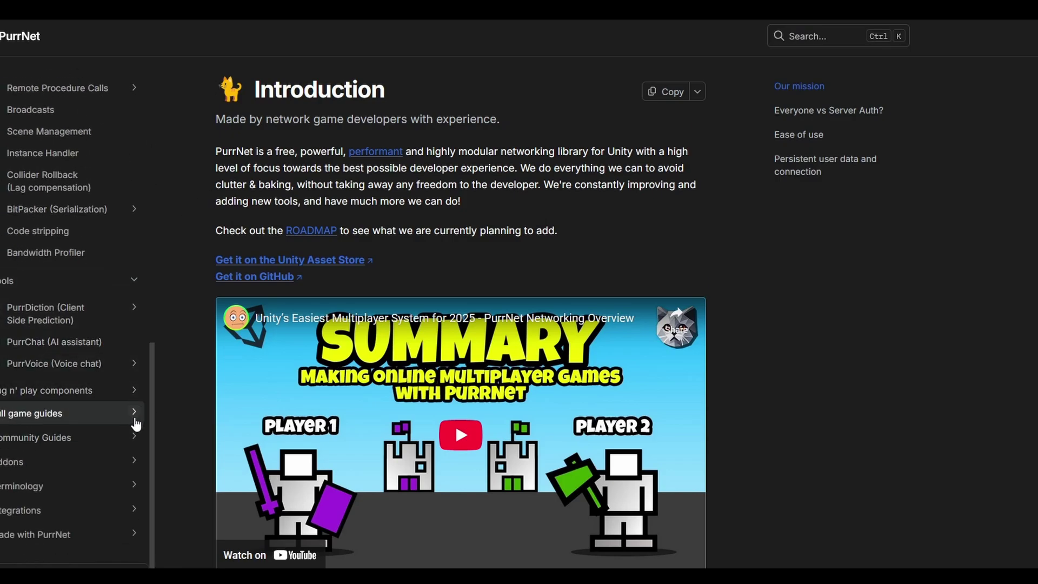
pyautogui.scroll(4, 136, 346)
pyautogui.scroll(4, 130, 336)
pyautogui.scroll(-1, 125, 340)
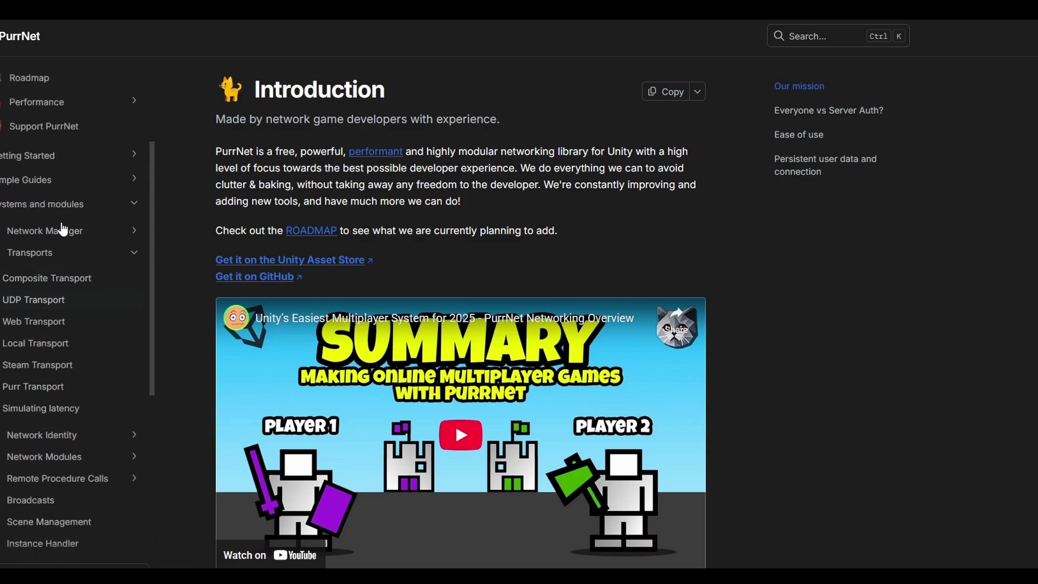
# - Expand the Network Manager topic and view its Network Assets and Network Visibility pages
pyautogui.click(130, 232)
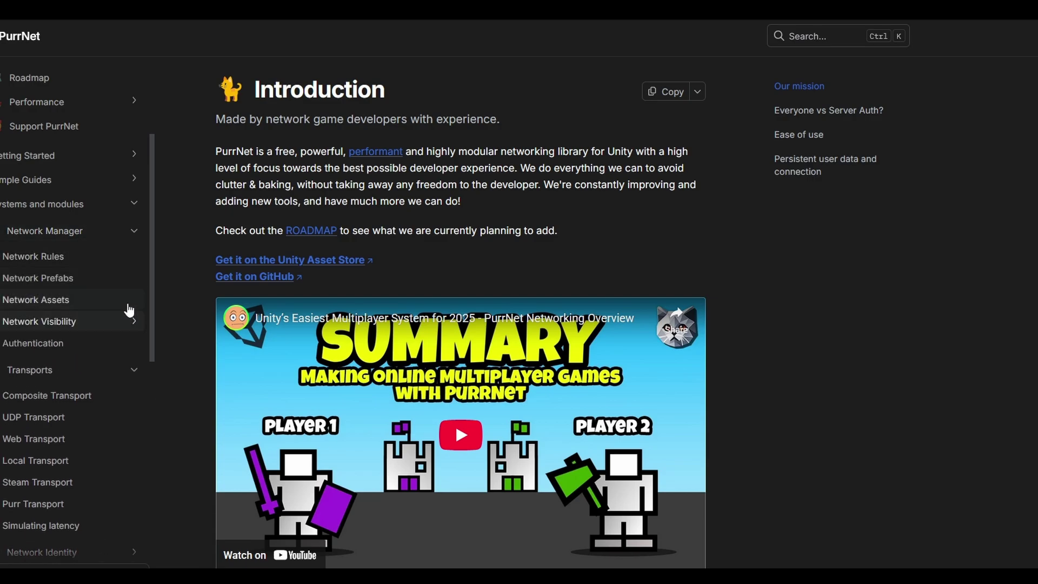
pyautogui.click(127, 308)
pyautogui.scroll(-6, 201, 287)
pyautogui.scroll(6, 201, 287)
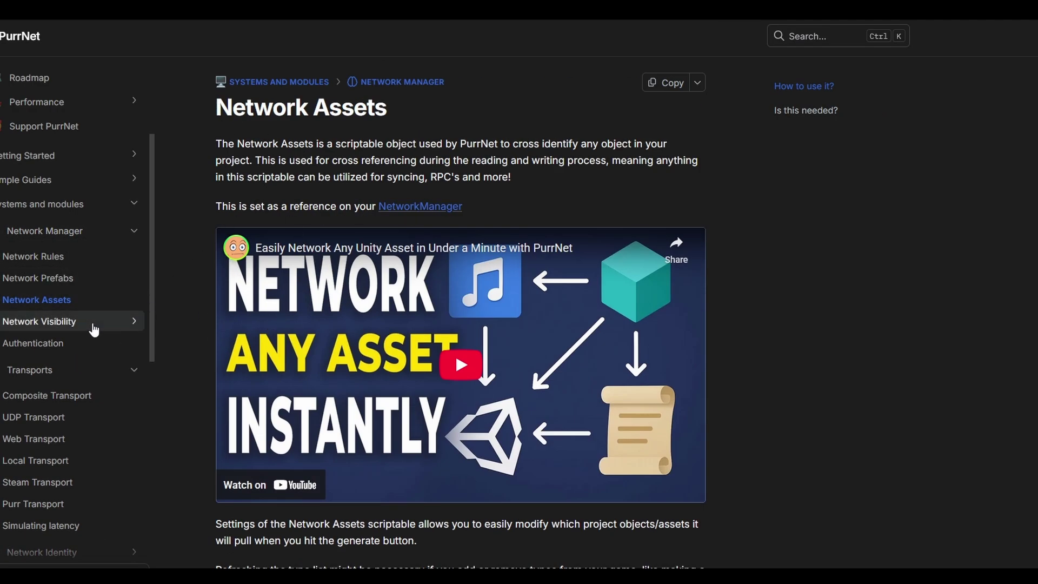
pyautogui.click(89, 325)
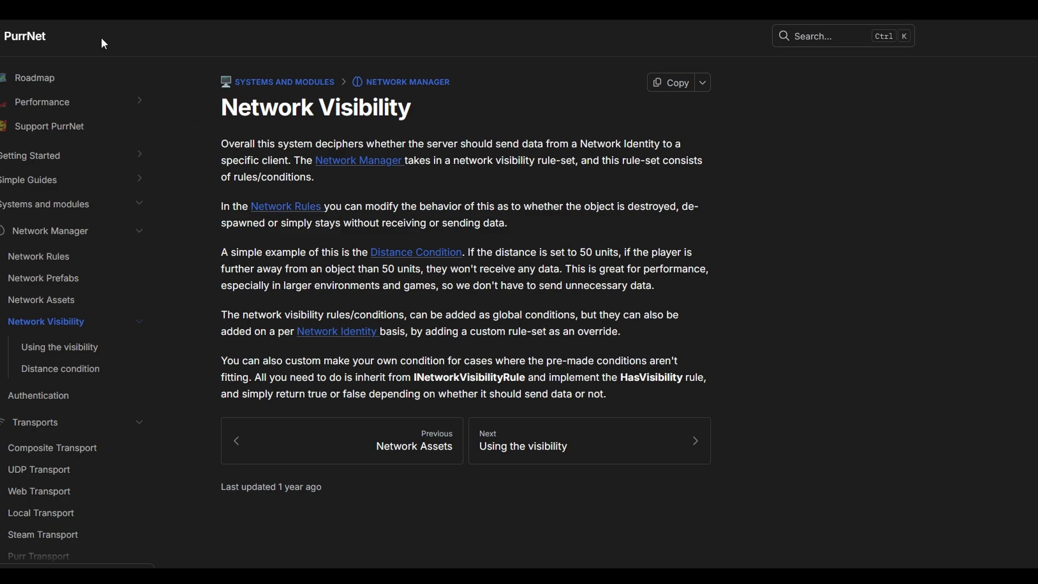